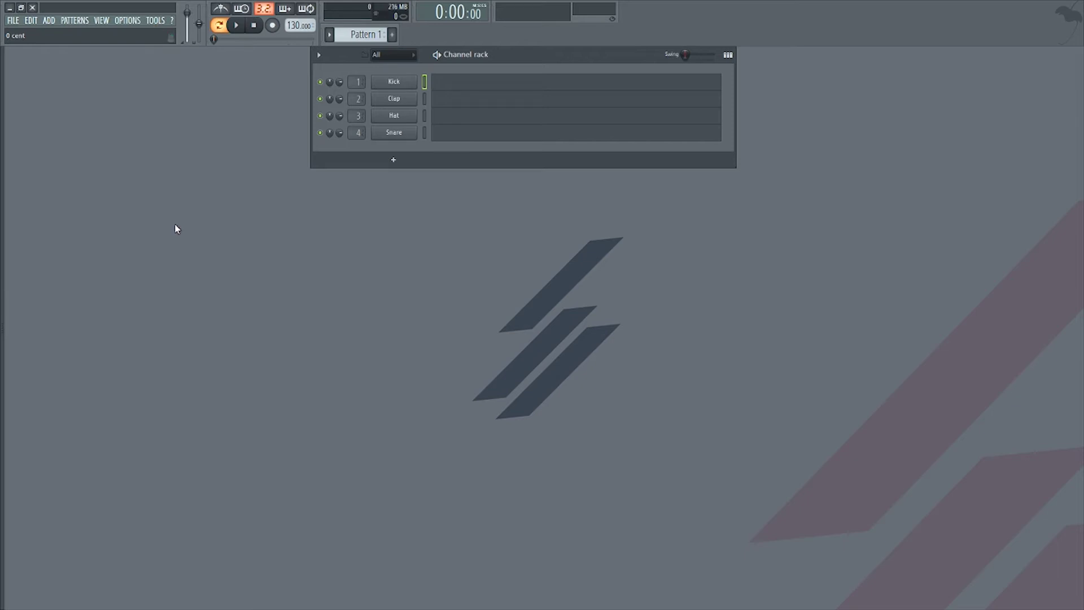
- Check the project's Timebase (PPQ) list, keep it at 96, and close Settings
{"action": "key", "text": "F10"}
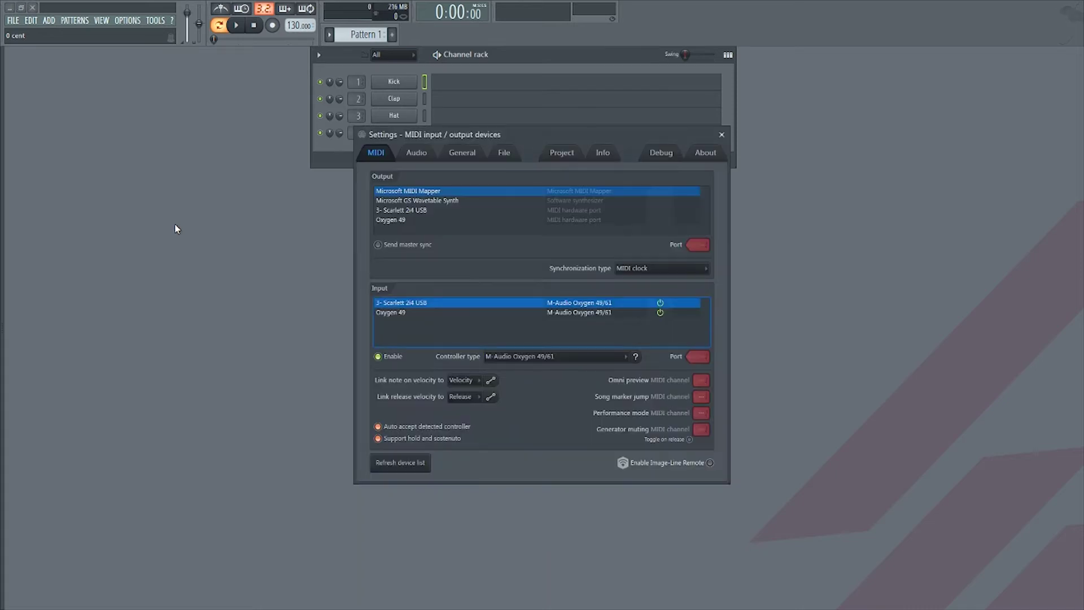
{"action": "left_click", "coordinate": [573, 150]}
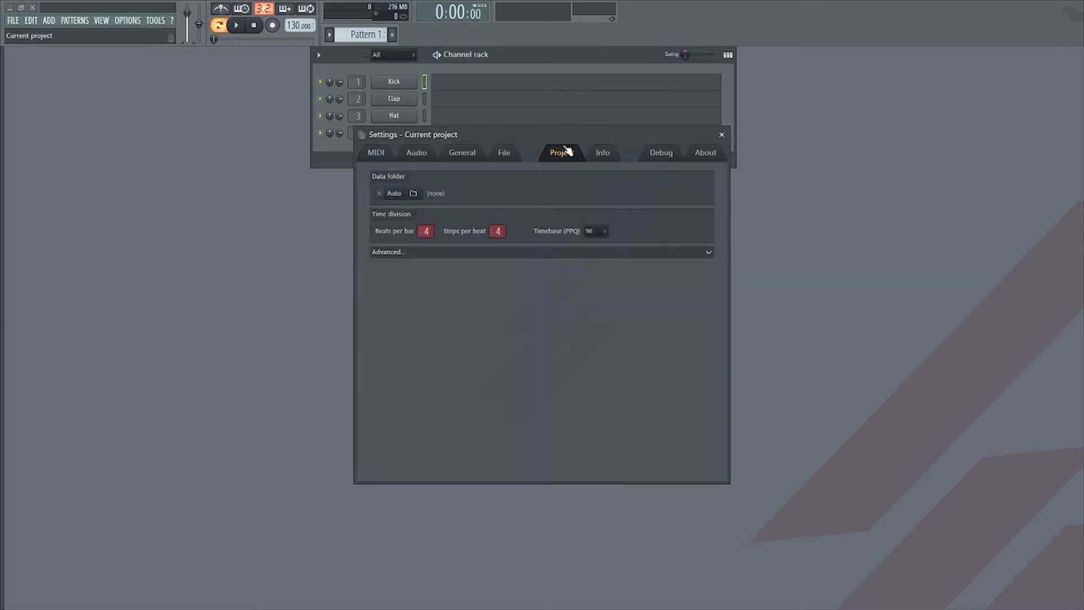
{"action": "left_click", "coordinate": [604, 231]}
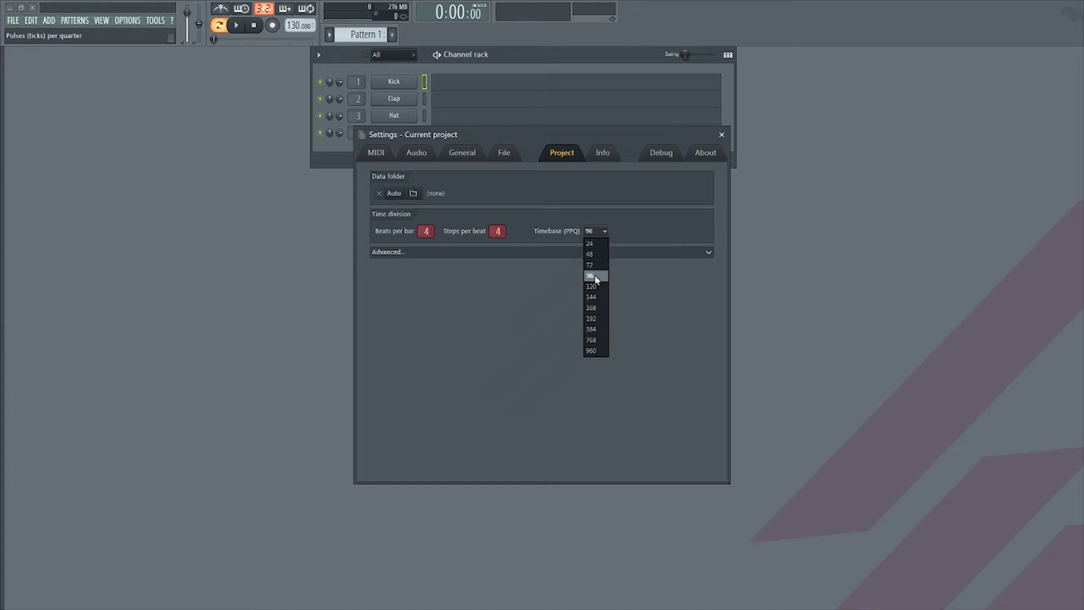
{"action": "left_click", "coordinate": [601, 229]}
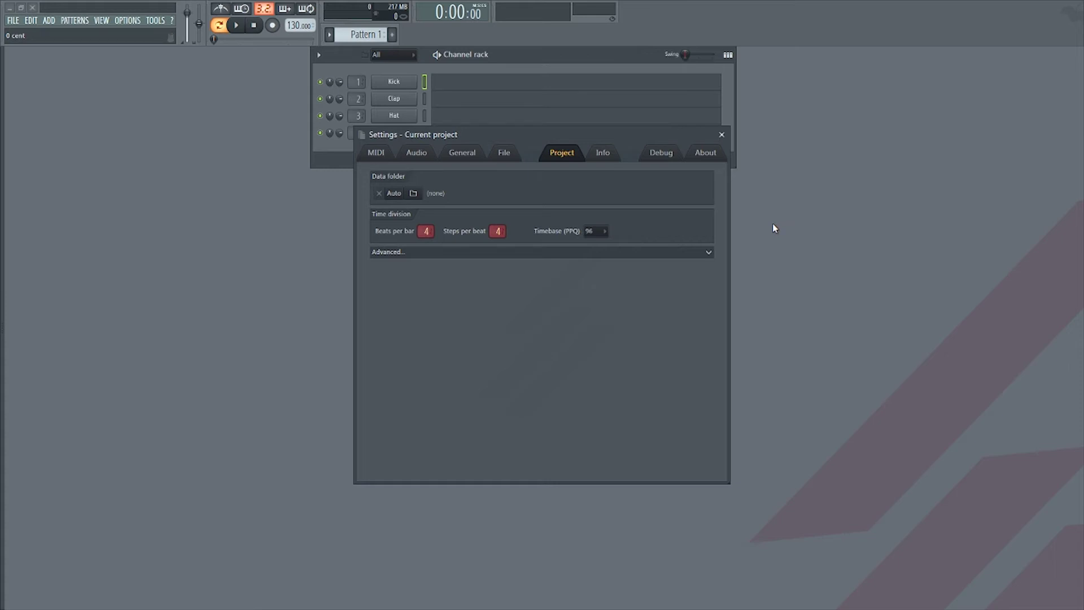
{"action": "key", "text": "F10"}
{"action": "key", "text": "Escape"}
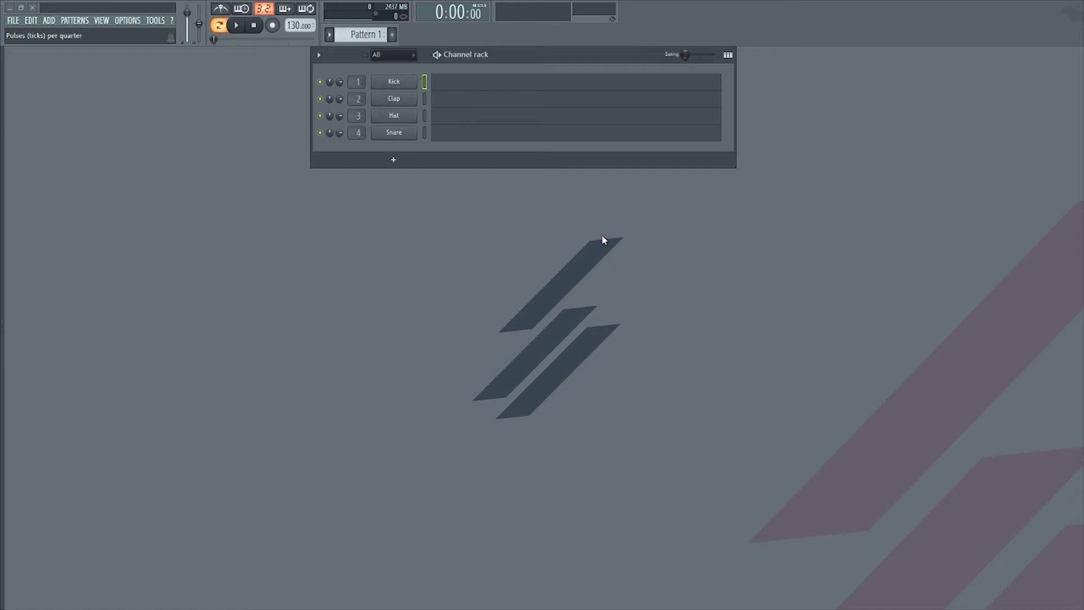
- Show the Playlist and zoom in and out along its ruler over the empty tracks
{"action": "key", "text": "F5"}
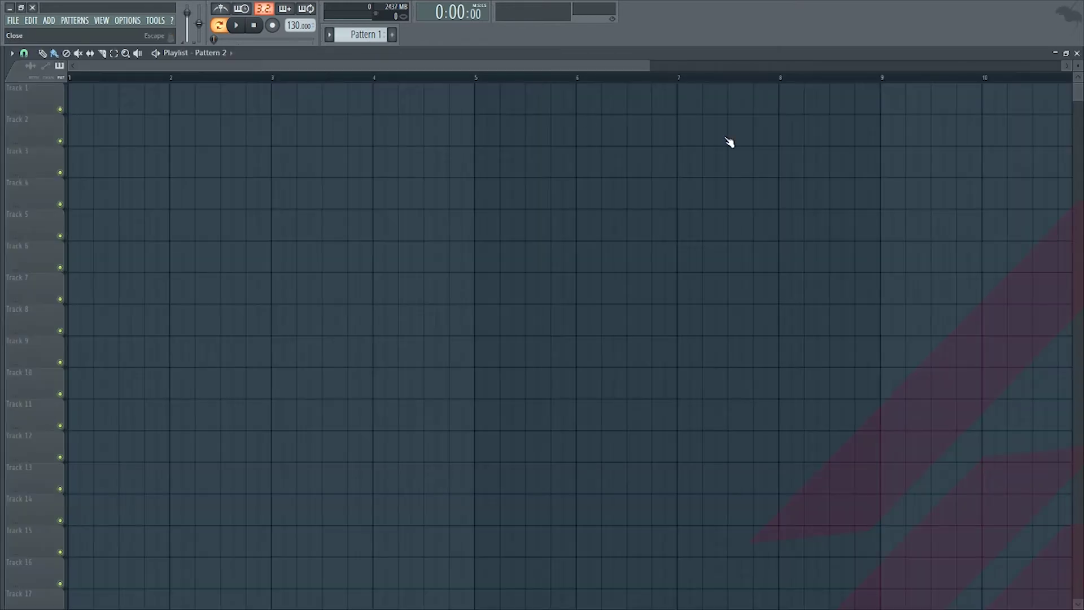
{"action": "scroll", "coordinate": [467, 77], "scroll_direction": "down", "scroll_amount": 3}
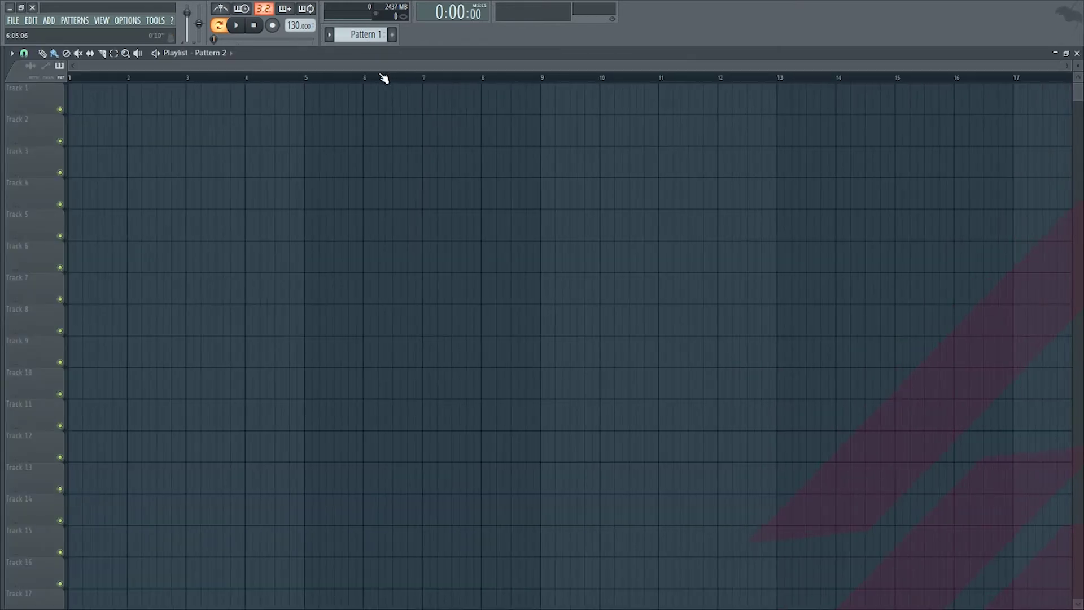
{"action": "scroll", "coordinate": [300, 81], "scroll_direction": "up", "scroll_amount": 3}
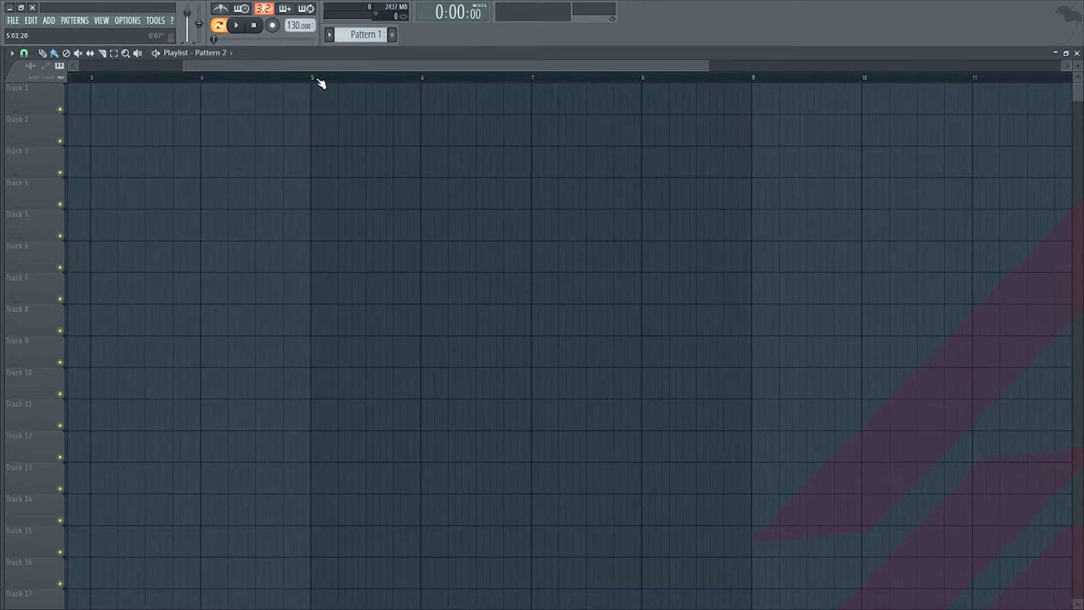
{"action": "scroll", "coordinate": [320, 82], "scroll_direction": "up", "scroll_amount": 4}
{"action": "scroll", "coordinate": [320, 82], "scroll_direction": "down", "scroll_amount": 7}
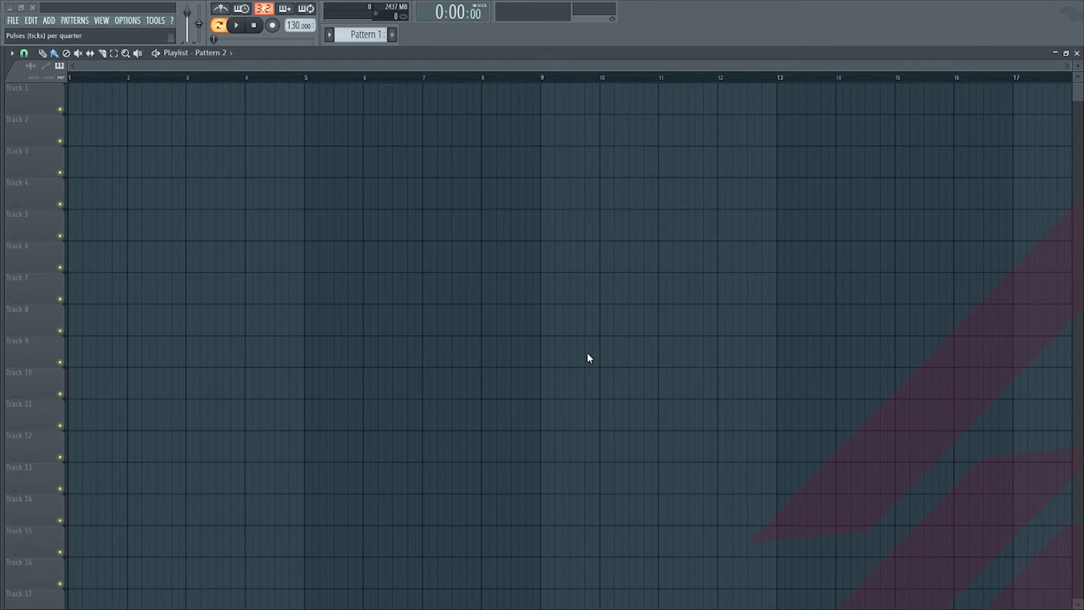
{"action": "scroll", "coordinate": [714, 152], "scroll_direction": "up", "scroll_amount": 3}
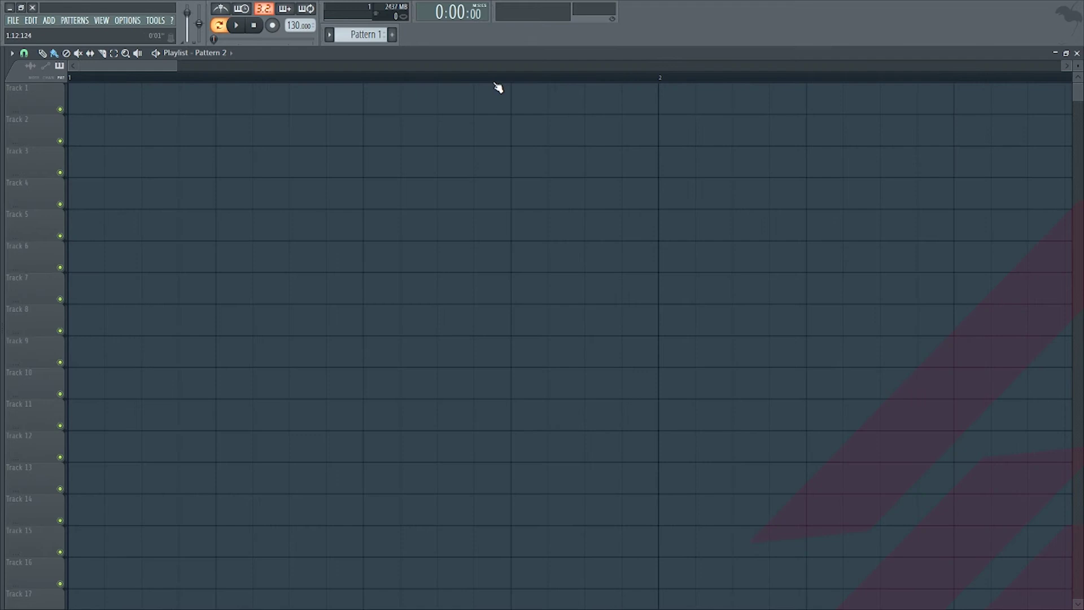
{"action": "scroll", "coordinate": [499, 85], "scroll_direction": "up", "scroll_amount": 2}
{"action": "scroll", "coordinate": [504, 81], "scroll_direction": "down", "scroll_amount": 3}
{"action": "scroll", "coordinate": [503, 82], "scroll_direction": "up", "scroll_amount": 5}
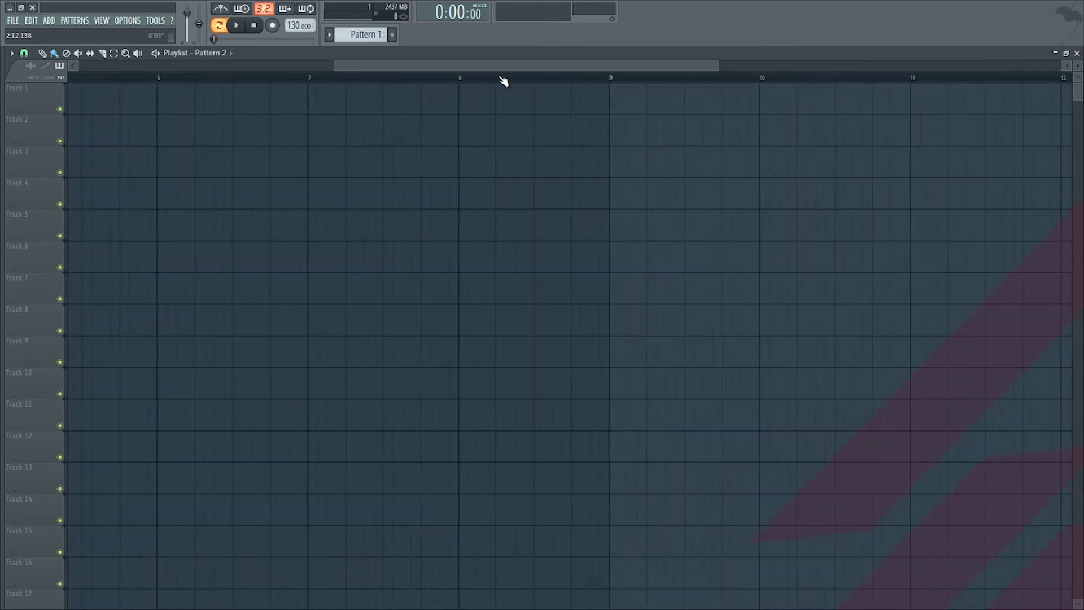
{"action": "scroll", "coordinate": [504, 81], "scroll_direction": "up", "scroll_amount": 3}
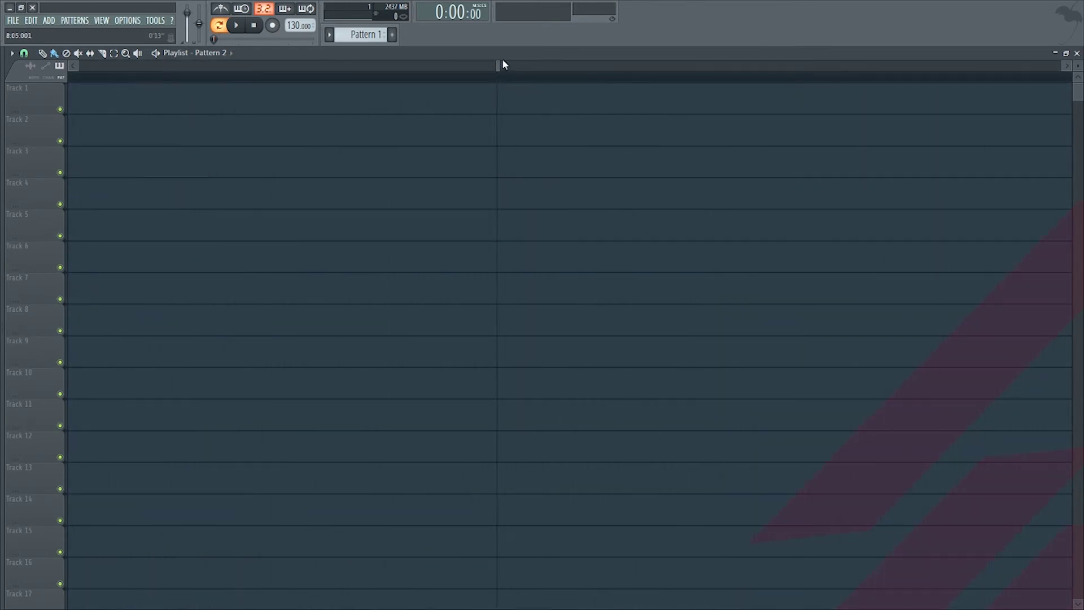
{"action": "scroll", "coordinate": [506, 85], "scroll_direction": "down", "scroll_amount": 5}
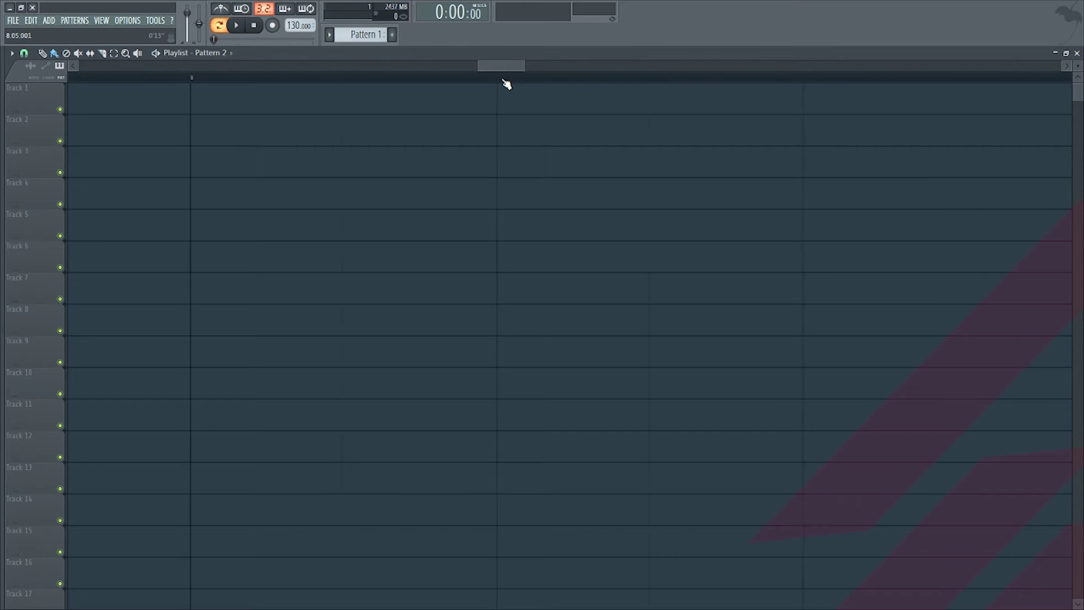
{"action": "scroll", "coordinate": [506, 84], "scroll_direction": "down", "scroll_amount": 4}
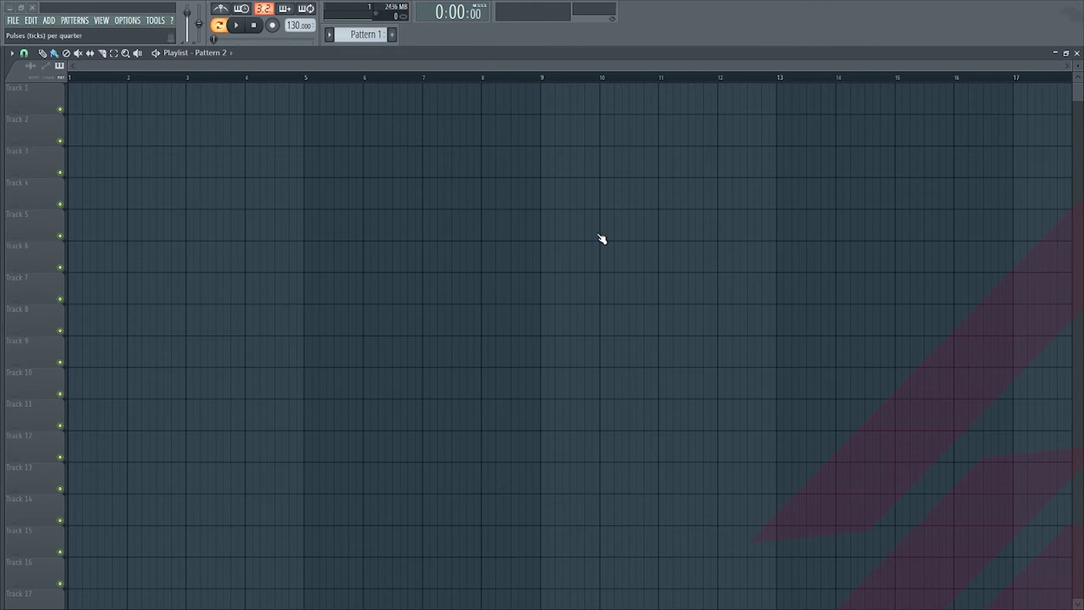
- Zoom the empty Playlist horizontally to focus on bars 9 and 10
{"action": "scroll", "coordinate": [621, 226], "scroll_direction": "down", "scroll_amount": 10}
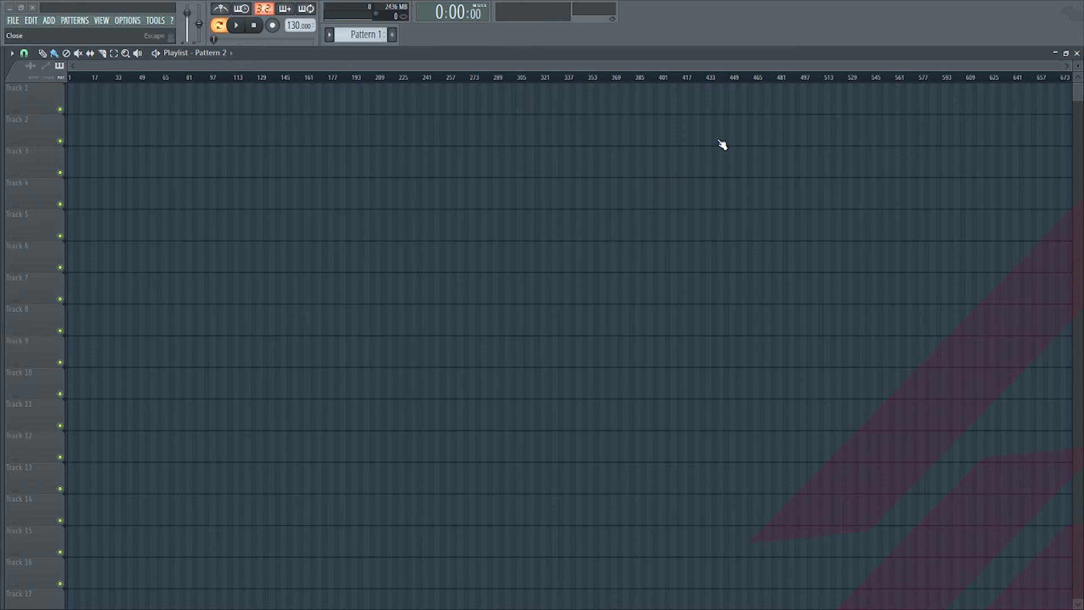
{"action": "scroll", "coordinate": [320, 83], "scroll_direction": "up", "scroll_amount": 12}
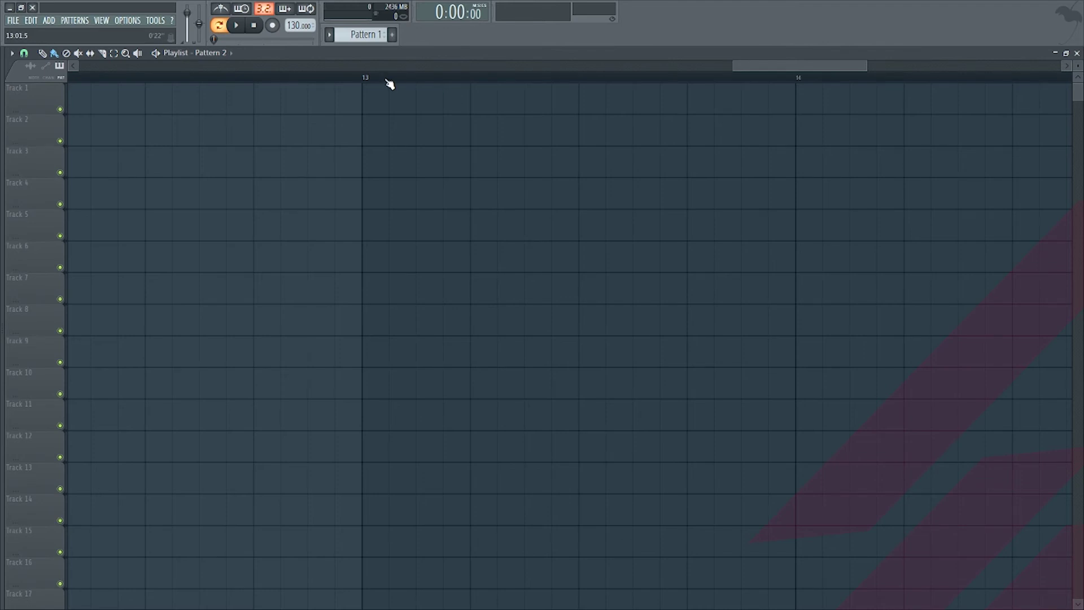
{"action": "scroll", "coordinate": [389, 83], "scroll_direction": "down", "scroll_amount": 2}
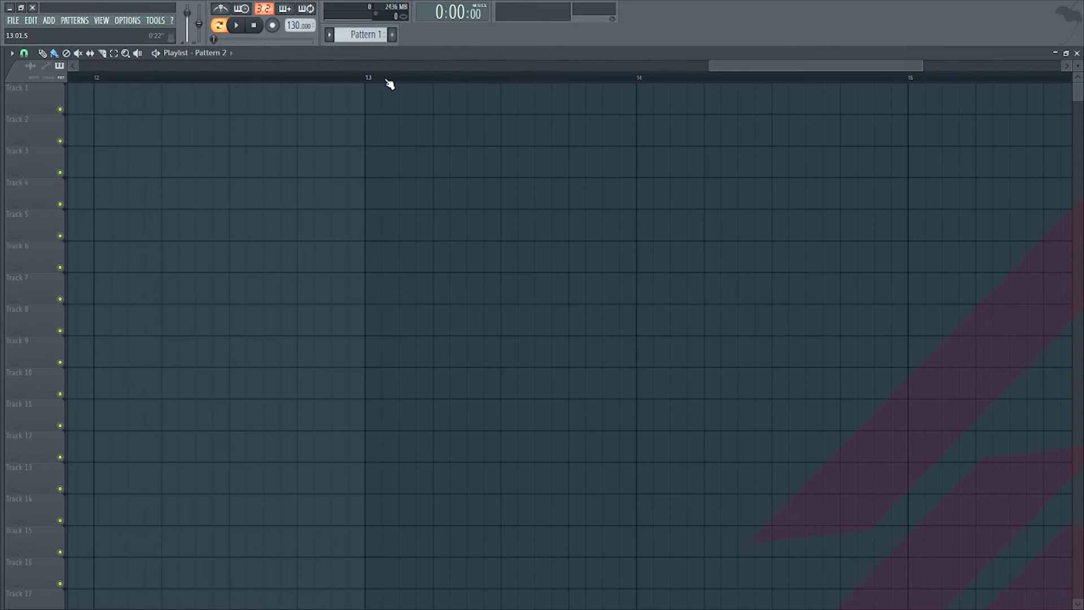
{"action": "scroll", "coordinate": [390, 84], "scroll_direction": "up", "scroll_amount": 4}
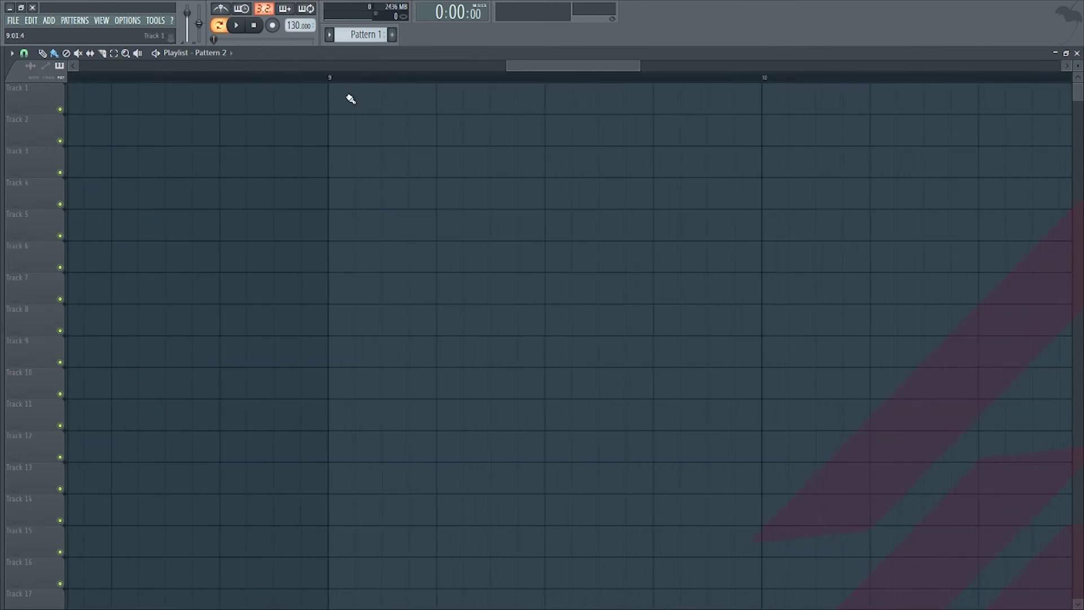
- Add a Pattern 2 clip on Track 1 and align its start exactly at bar 9 (9:01:0)
{"action": "left_click", "coordinate": [332, 93]}
{"action": "left_click_drag", "start_coordinate": [354, 96], "coordinate": [391, 96]}
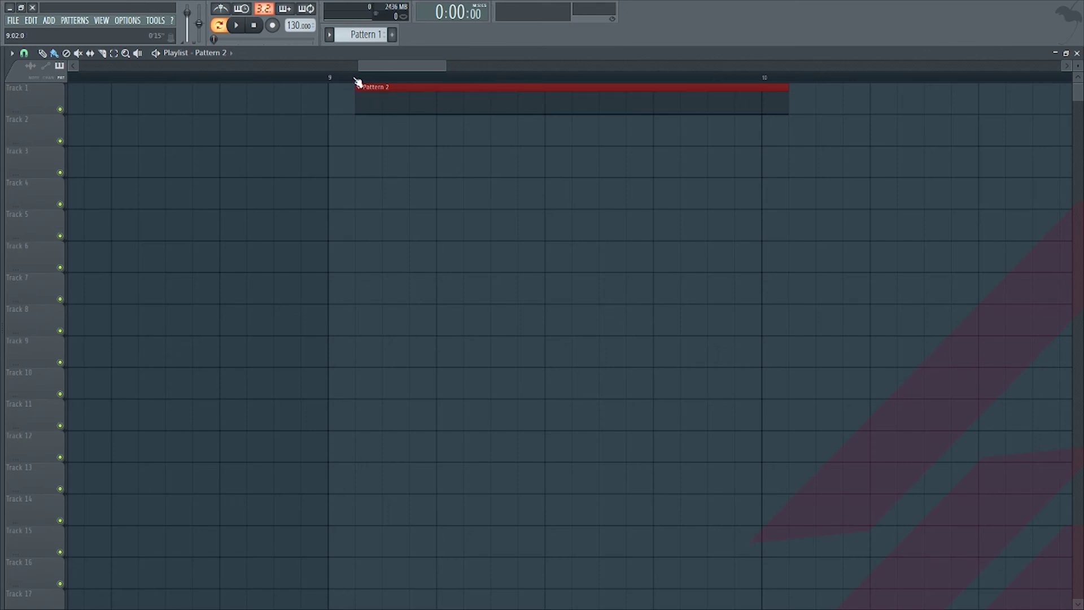
{"action": "mouse_move", "coordinate": [363, 90]}
{"action": "left_mouse_down"}
{"action": "mouse_move", "coordinate": [337, 89]}
{"action": "mouse_move", "coordinate": [358, 90]}
{"action": "left_mouse_up"}
{"action": "left_click_drag", "start_coordinate": [368, 97], "coordinate": [358, 94]}
{"action": "left_click_drag", "start_coordinate": [358, 90], "coordinate": [344, 93]}
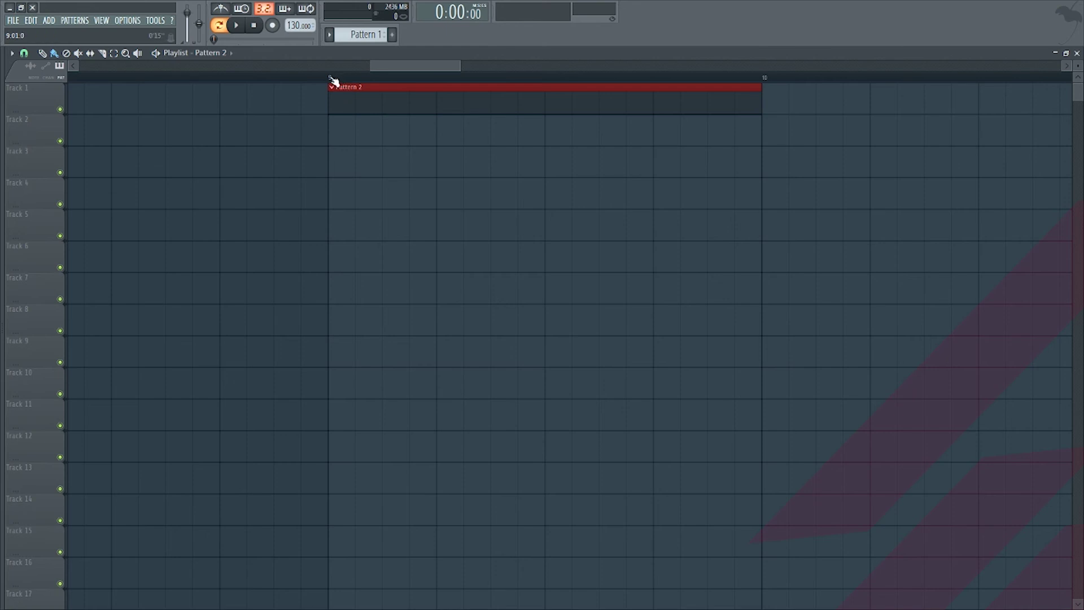
{"action": "scroll", "coordinate": [332, 83], "scroll_direction": "down", "scroll_amount": 5}
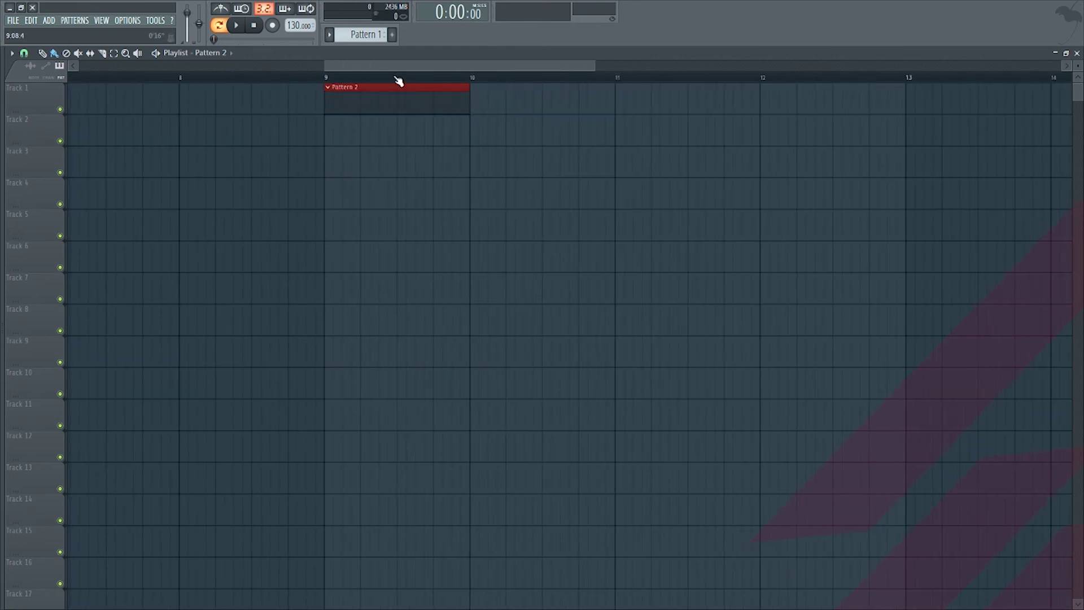
{"action": "scroll", "coordinate": [399, 82], "scroll_direction": "down", "scroll_amount": 3}
{"action": "scroll", "coordinate": [338, 84], "scroll_direction": "up", "scroll_amount": 2}
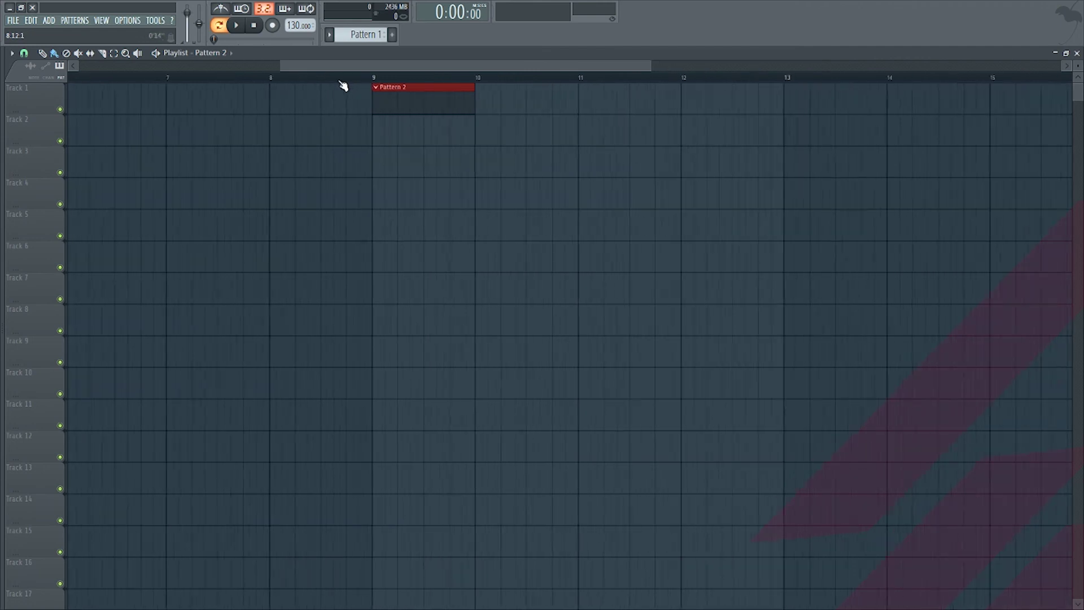
{"action": "scroll", "coordinate": [344, 85], "scroll_direction": "down", "scroll_amount": 2}
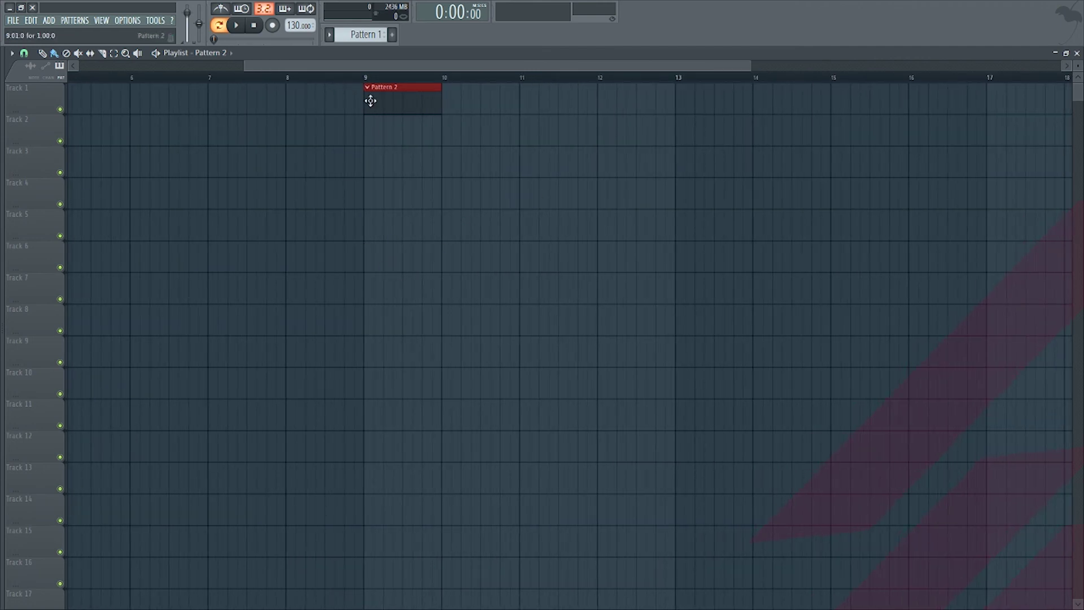
{"action": "scroll", "coordinate": [366, 82], "scroll_direction": "up", "scroll_amount": 3}
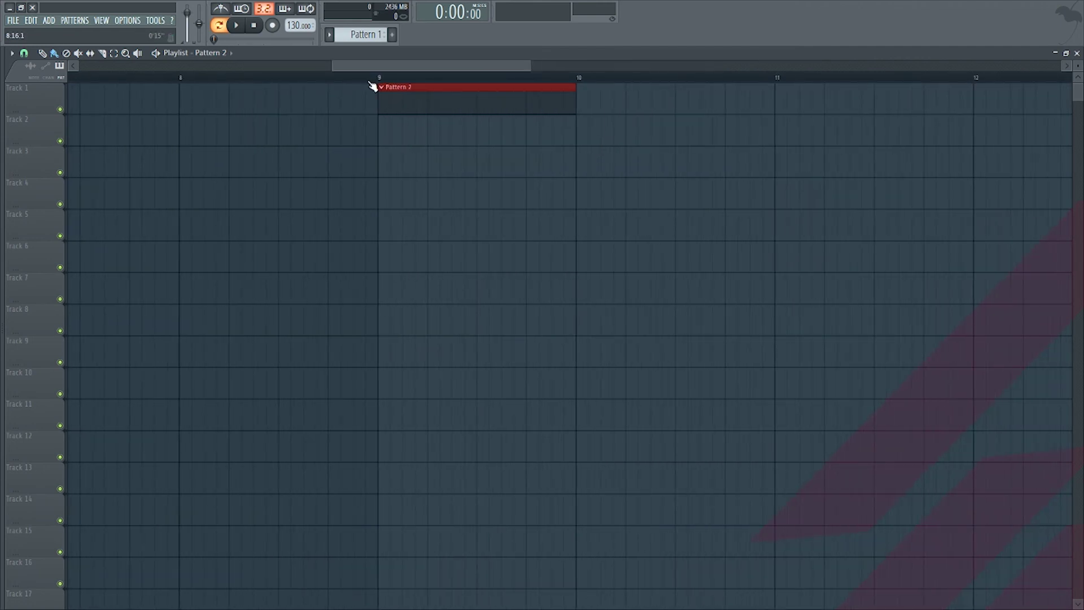
{"action": "scroll", "coordinate": [370, 85], "scroll_direction": "up", "scroll_amount": 3}
{"action": "mouse_move", "coordinate": [414, 89]}
{"action": "left_mouse_down"}
{"action": "mouse_move", "coordinate": [435, 94]}
{"action": "mouse_move", "coordinate": [409, 92]}
{"action": "left_mouse_up"}
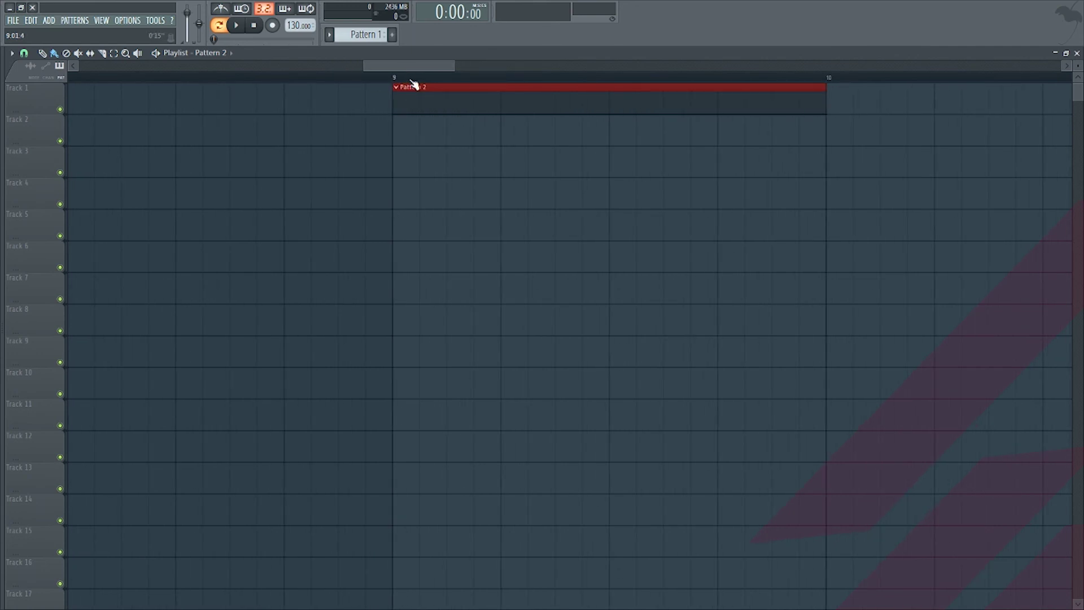
{"action": "scroll", "coordinate": [414, 84], "scroll_direction": "down", "scroll_amount": 6}
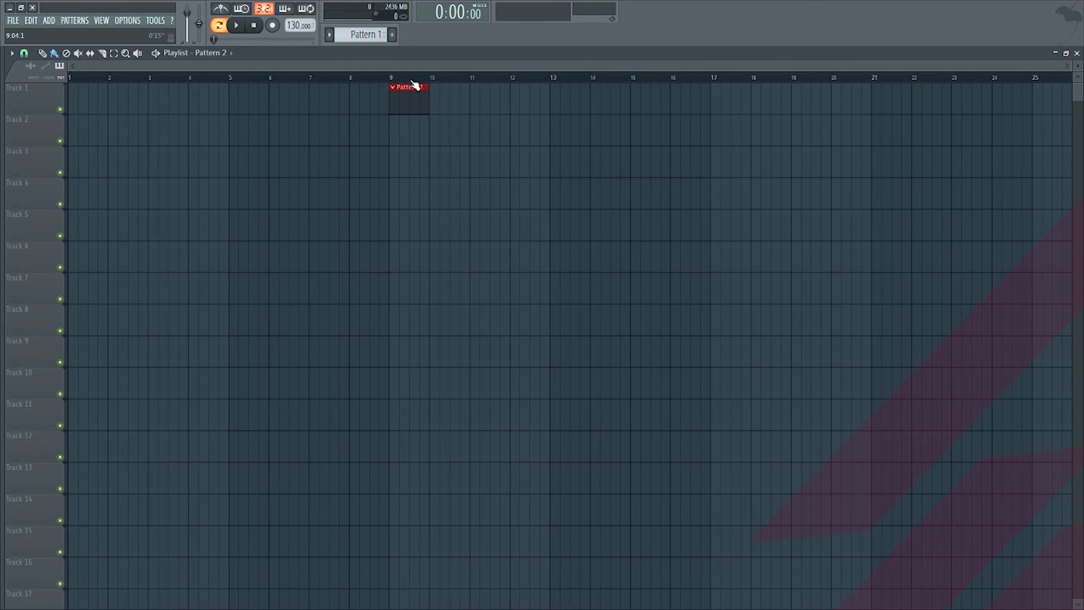
{"action": "scroll", "coordinate": [389, 85], "scroll_direction": "up", "scroll_amount": 5}
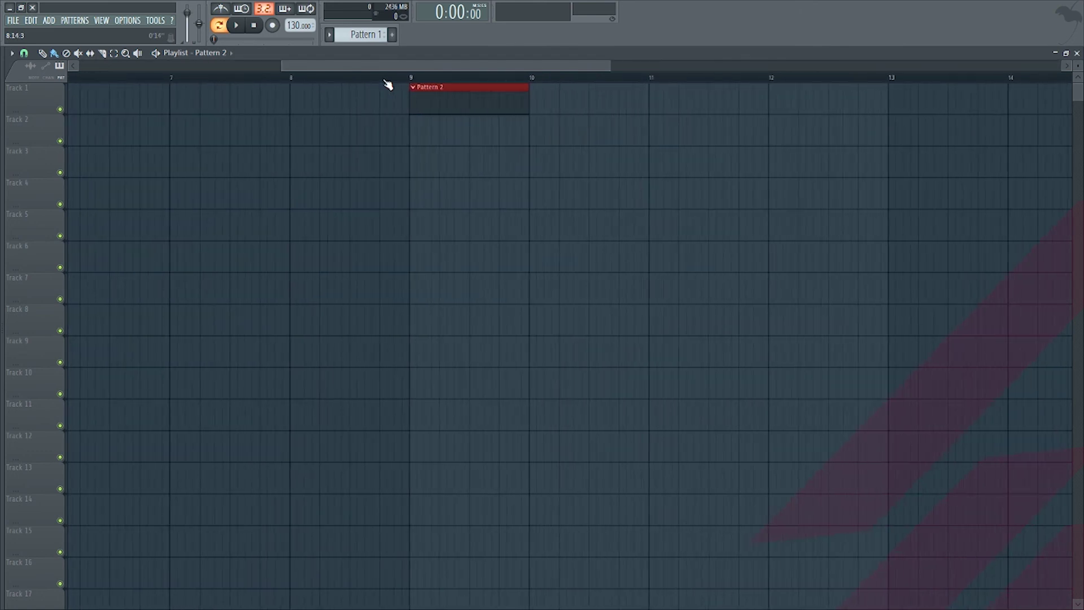
{"action": "scroll", "coordinate": [388, 84], "scroll_direction": "down", "scroll_amount": 5}
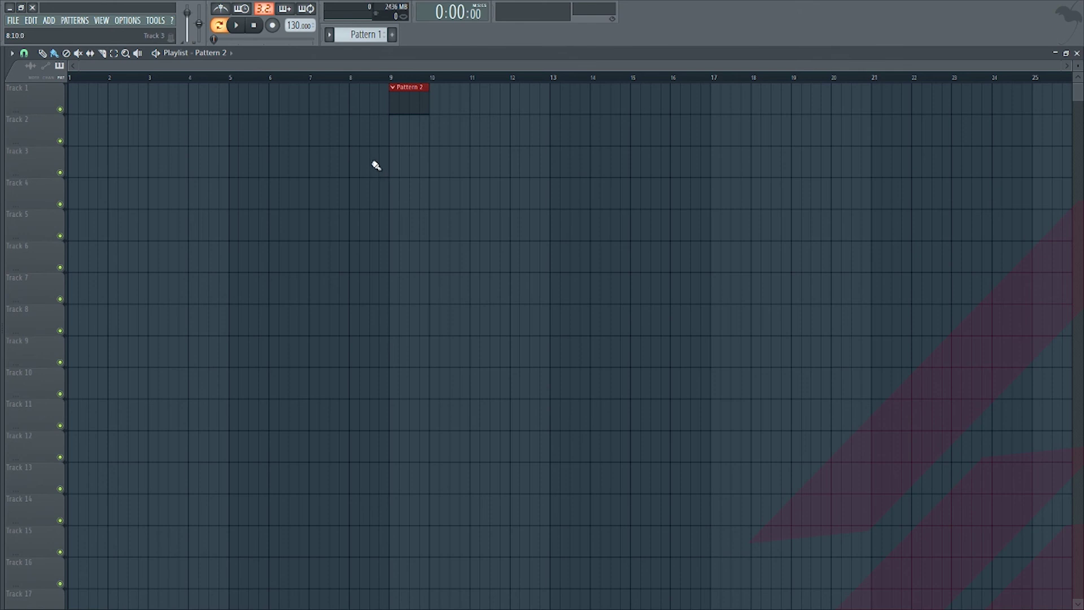
{"action": "scroll", "coordinate": [388, 85], "scroll_direction": "up", "scroll_amount": 5}
{"action": "scroll", "coordinate": [388, 85], "scroll_direction": "down", "scroll_amount": 3}
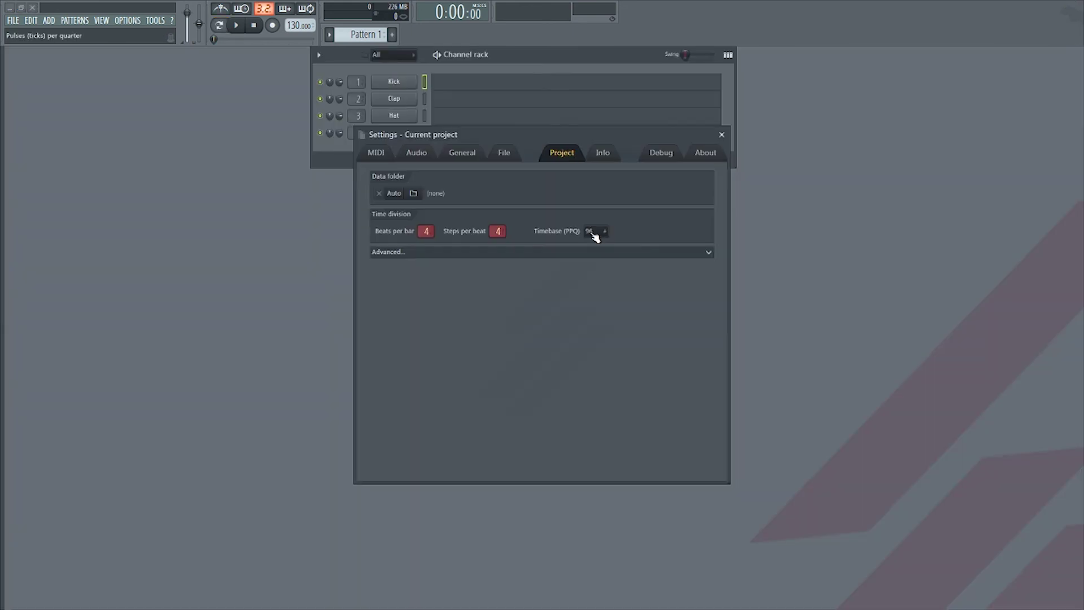
- Change the project Timebase (PPQ) to 24 and close the project settings
{"action": "left_click", "coordinate": [598, 227]}
{"action": "left_click", "coordinate": [595, 246]}
{"action": "left_click", "coordinate": [722, 134]}
- Show the Playlist and zoom to check the clip's position on the coarser grid
{"action": "key", "text": "F5"}
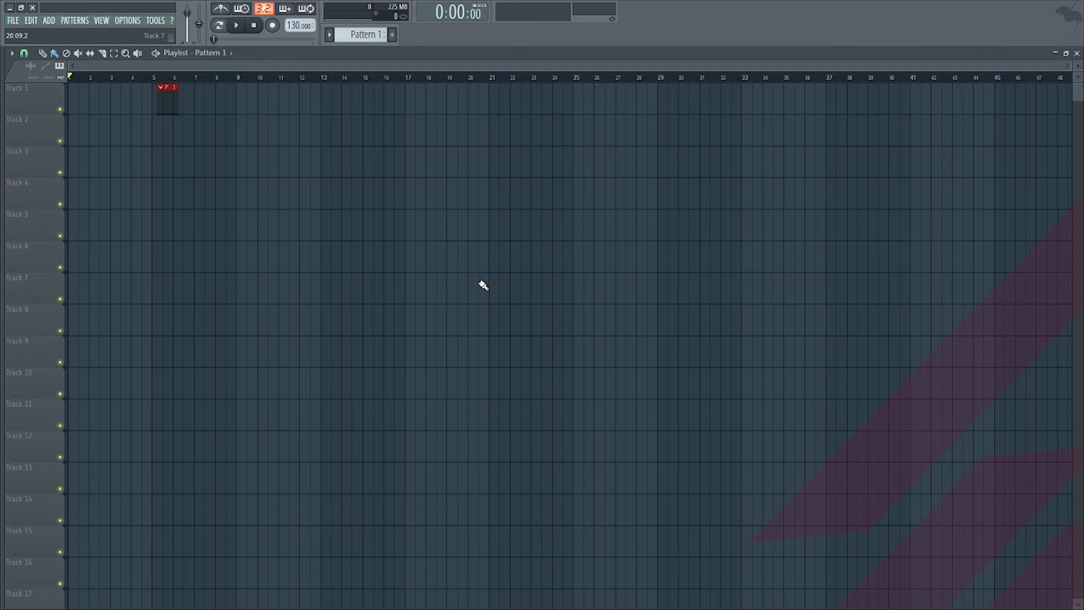
{"action": "scroll", "coordinate": [151, 85], "scroll_direction": "up", "scroll_amount": 5}
{"action": "scroll", "coordinate": [515, 80], "scroll_direction": "up", "scroll_amount": 4}
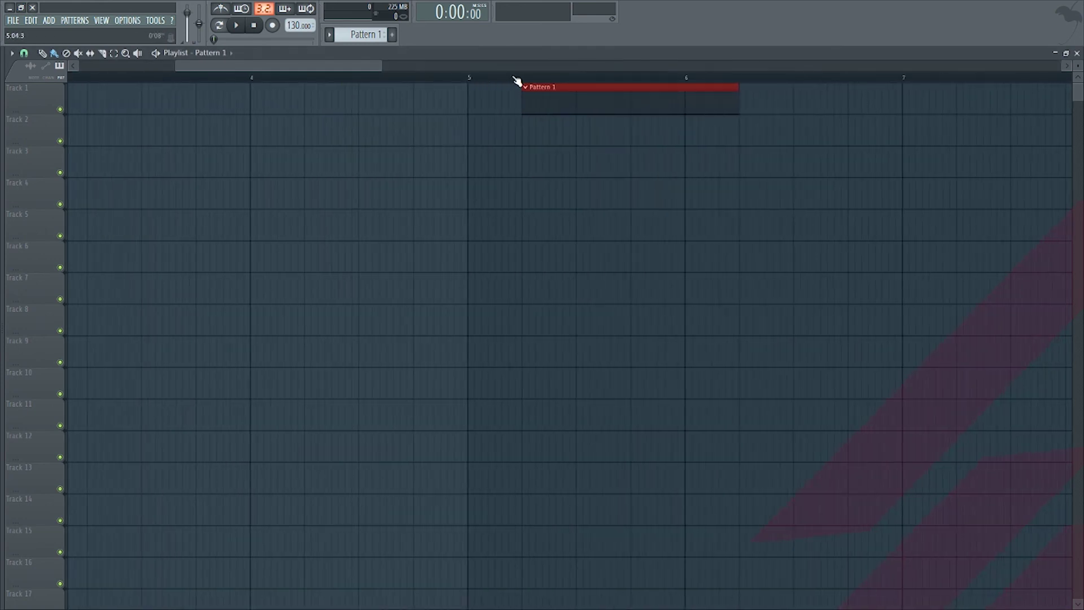